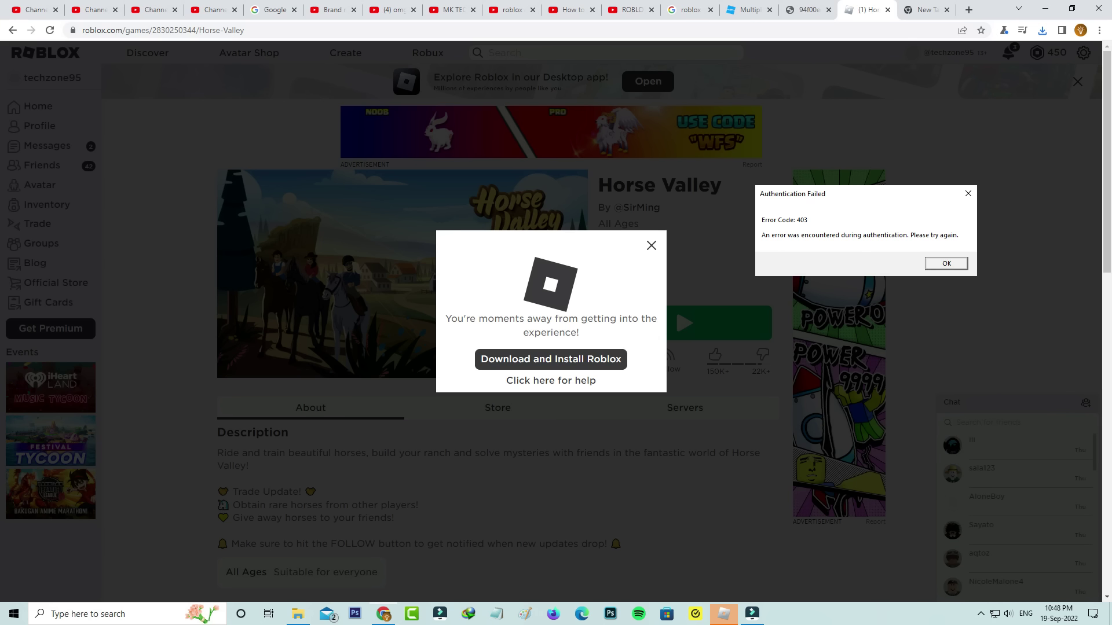
# From the desktop, end the Roblox Game Client task in Task Manager, then close Task Manager
pyautogui.press('super+d')
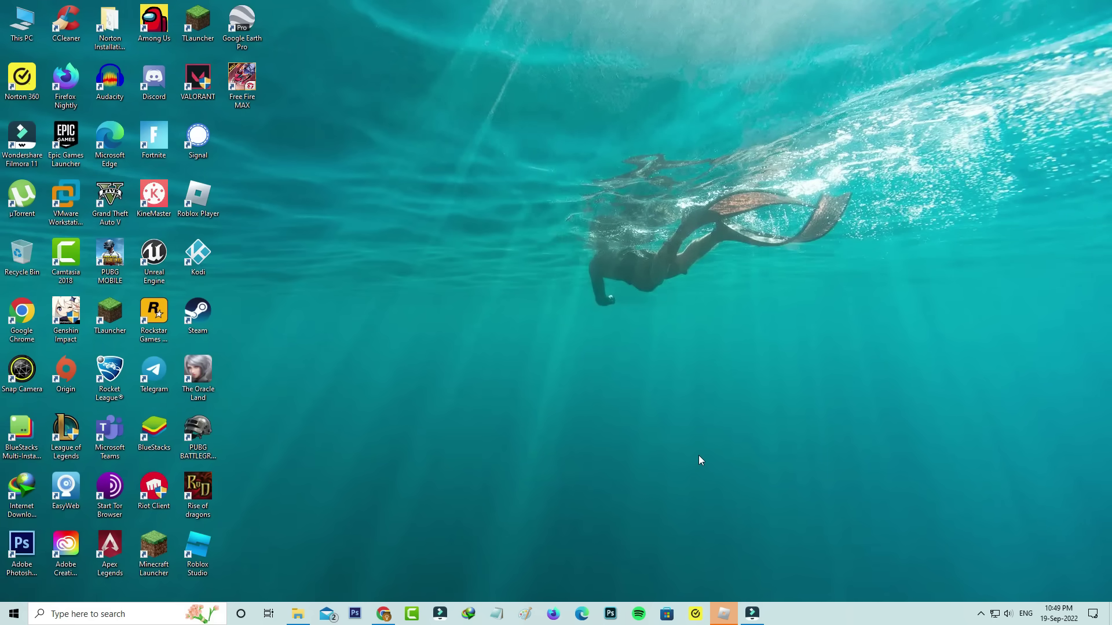
pyautogui.rightClick(795, 621)
pyautogui.click(807, 561)
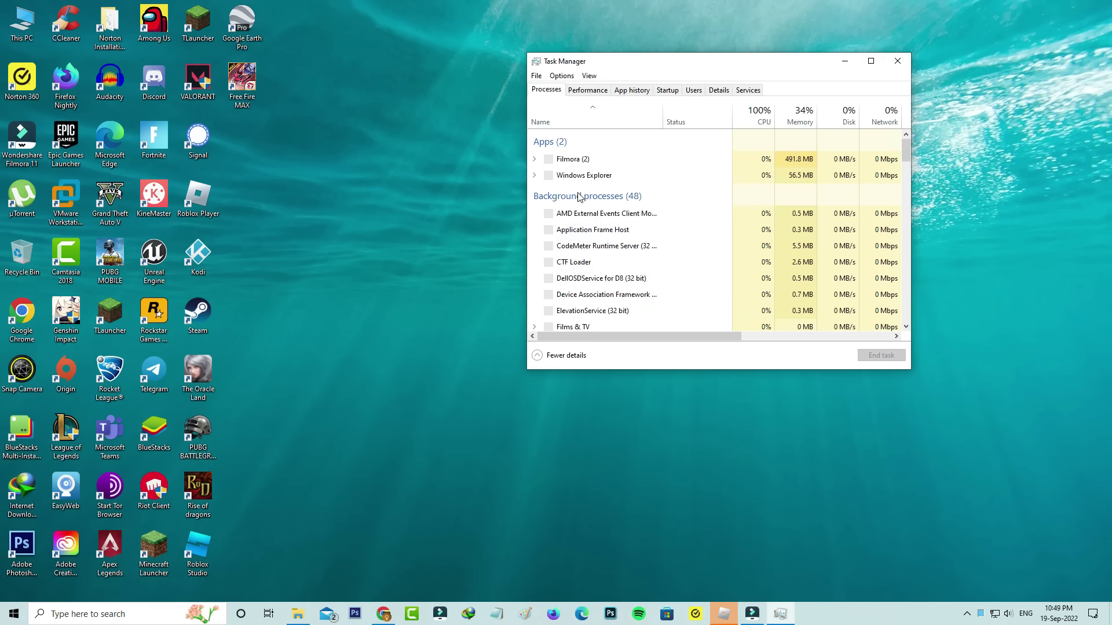
pyautogui.click(577, 192)
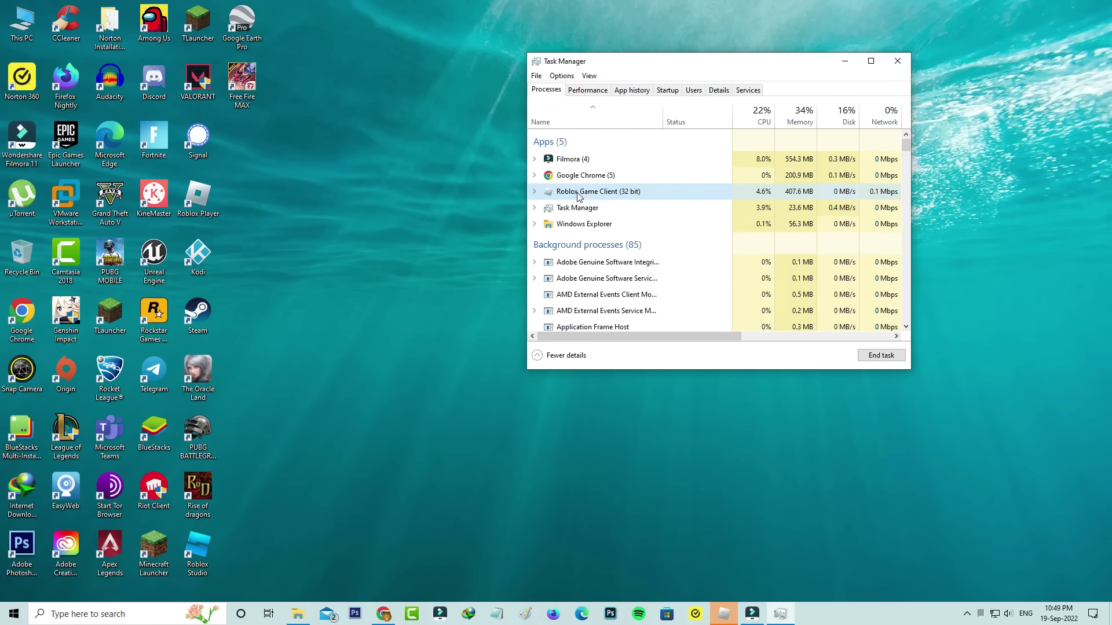
pyautogui.rightClick(576, 192)
pyautogui.click(618, 214)
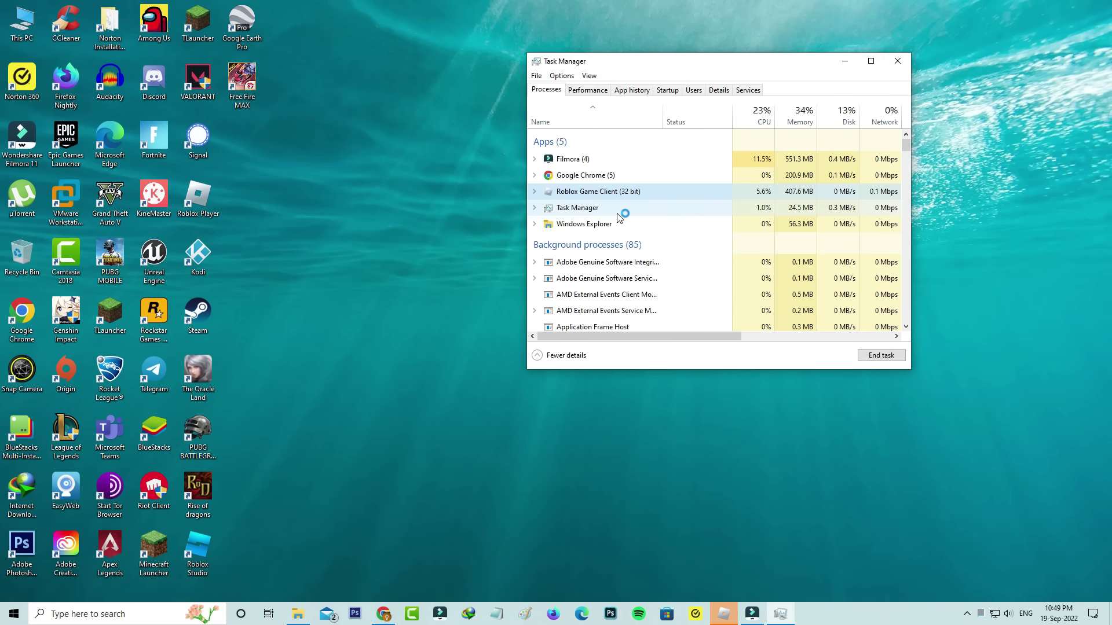
pyautogui.click(895, 70)
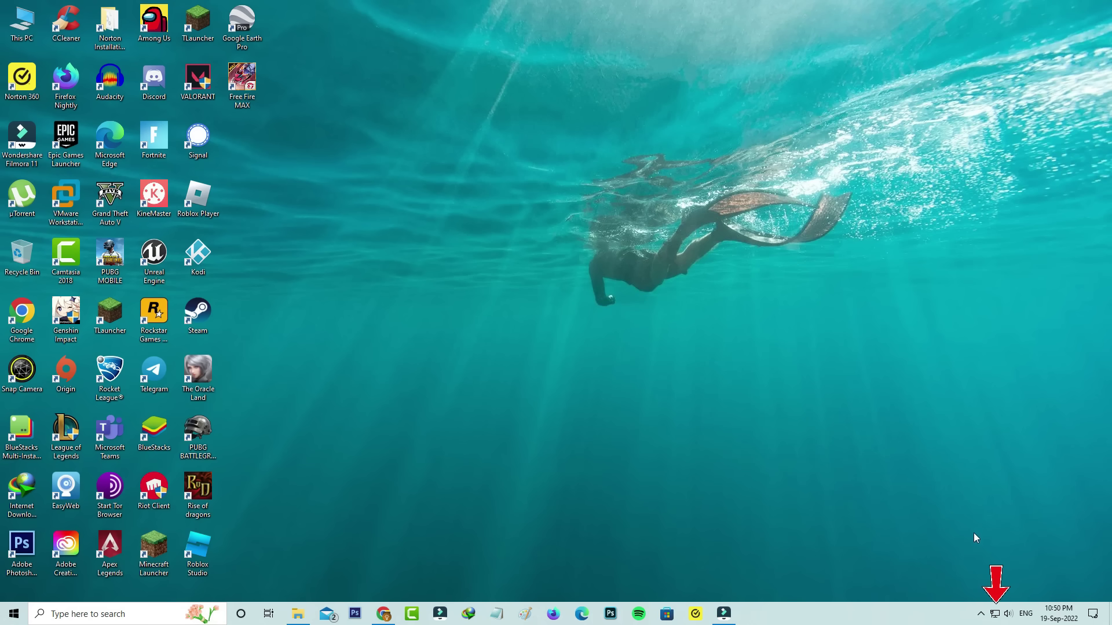
# Open Network & Internet settings from the tray network icon and go to Change adapter options
pyautogui.rightClick(999, 617)
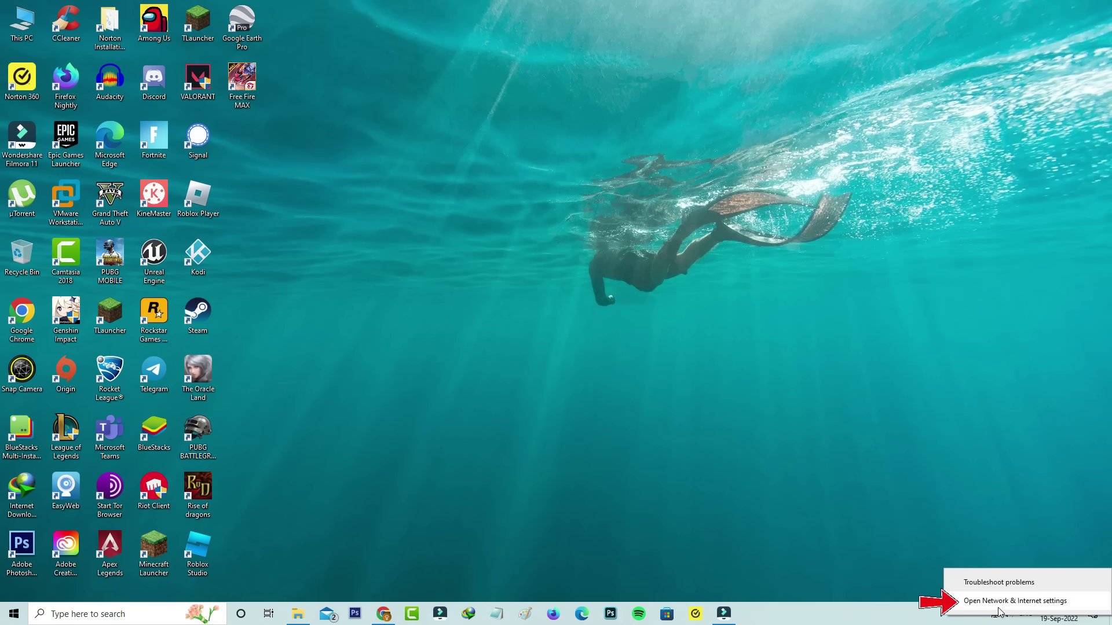
pyautogui.click(999, 604)
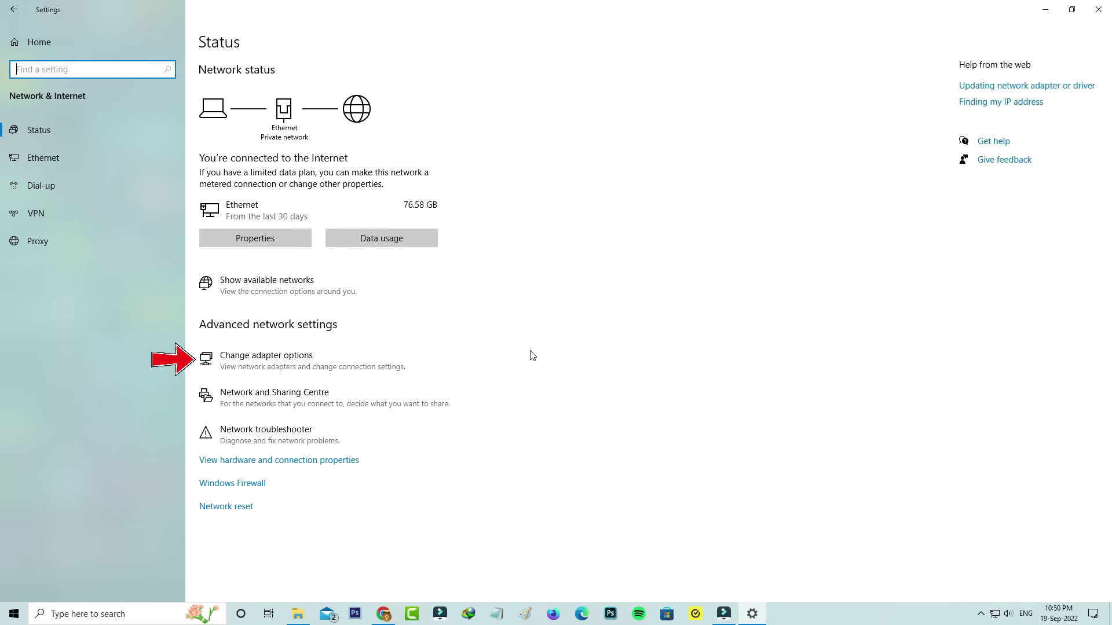
pyautogui.click(372, 358)
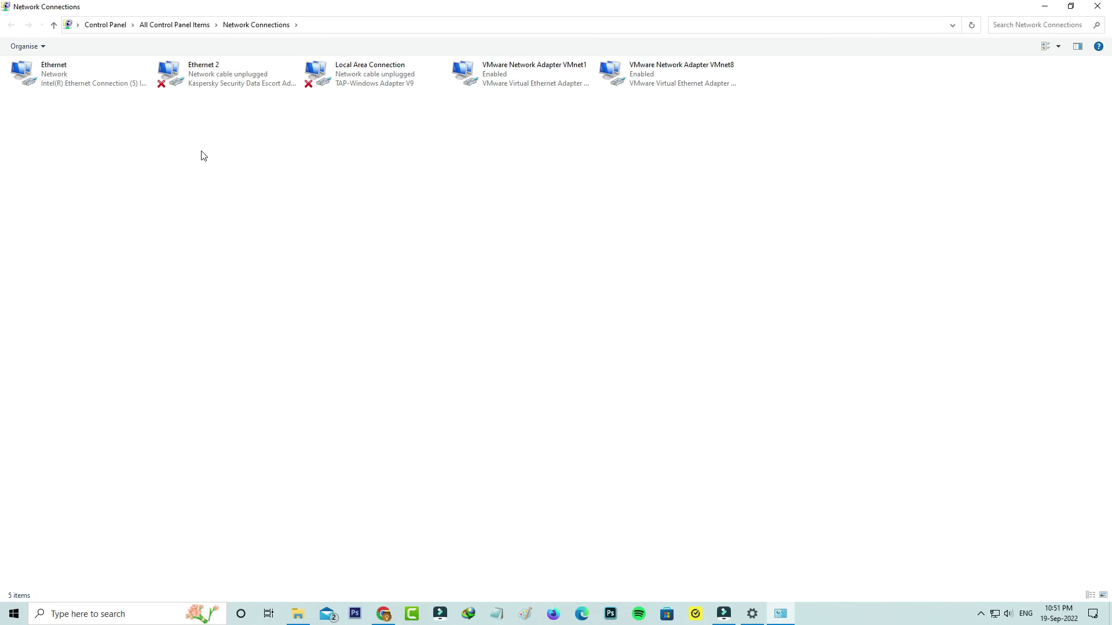
# Open the Ethernet adapter's Properties dialog from Network Connections
pyautogui.rightClick(79, 73)
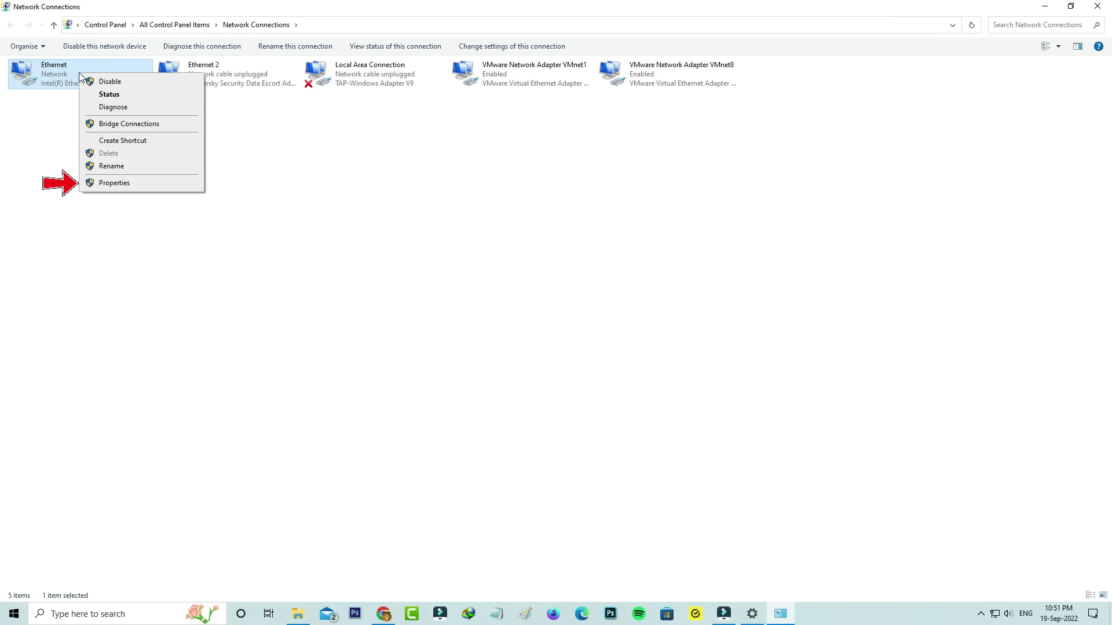
pyautogui.click(115, 183)
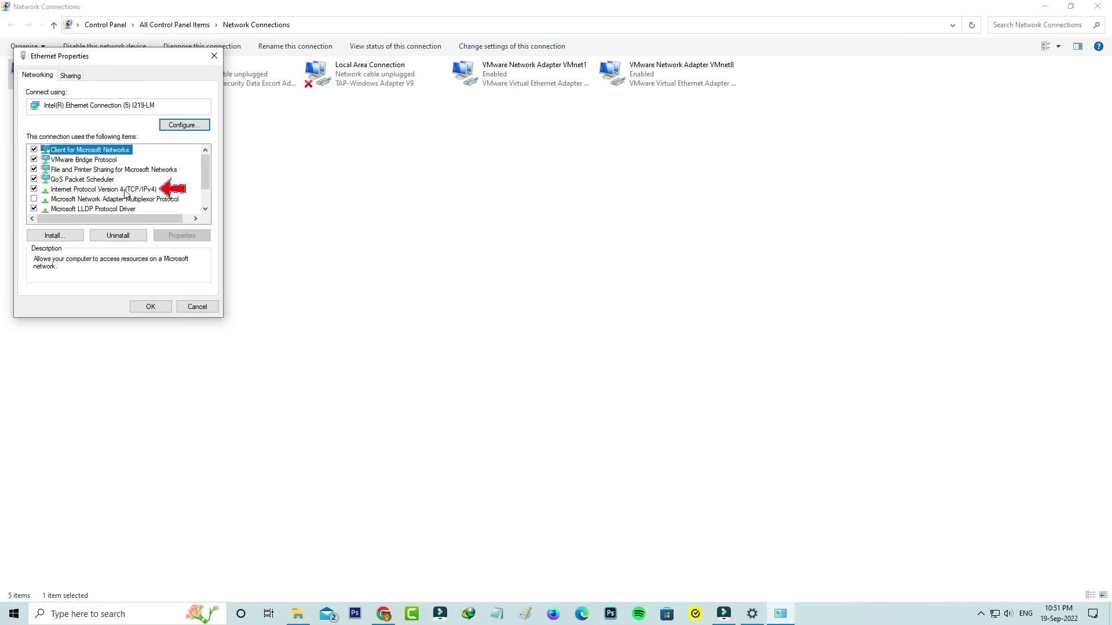
# Set IPv4 DNS servers to 8.8.8.8 and 8.8.4.4 with Validate settings, then apply and dismiss diagnostics
pyautogui.doubleClick(125, 190)
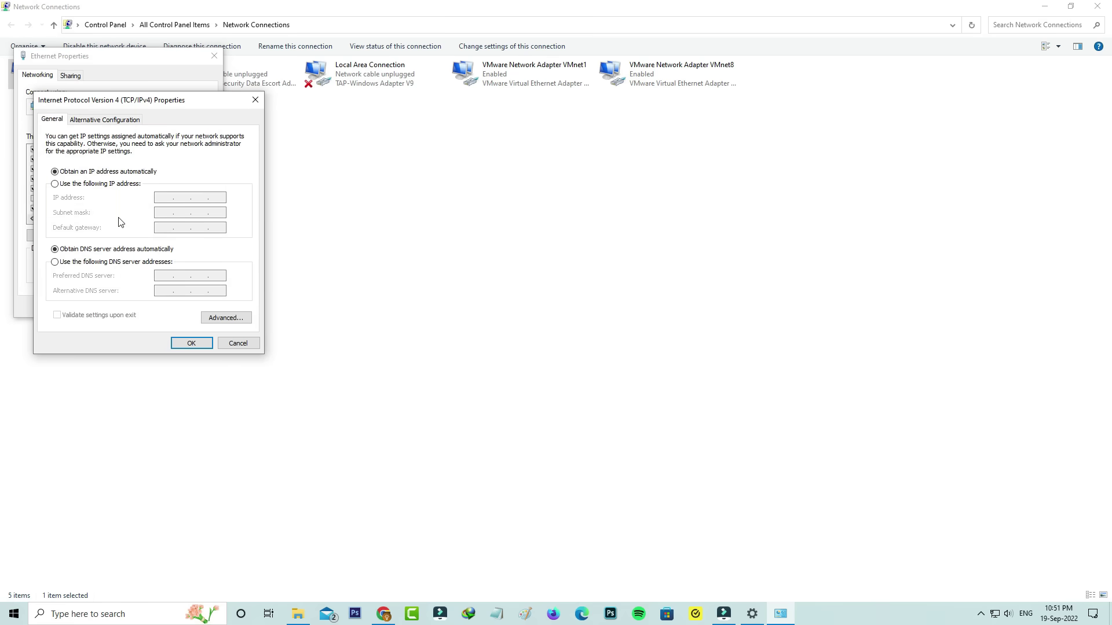
pyautogui.click(132, 262)
pyautogui.write('8.8.4.4')
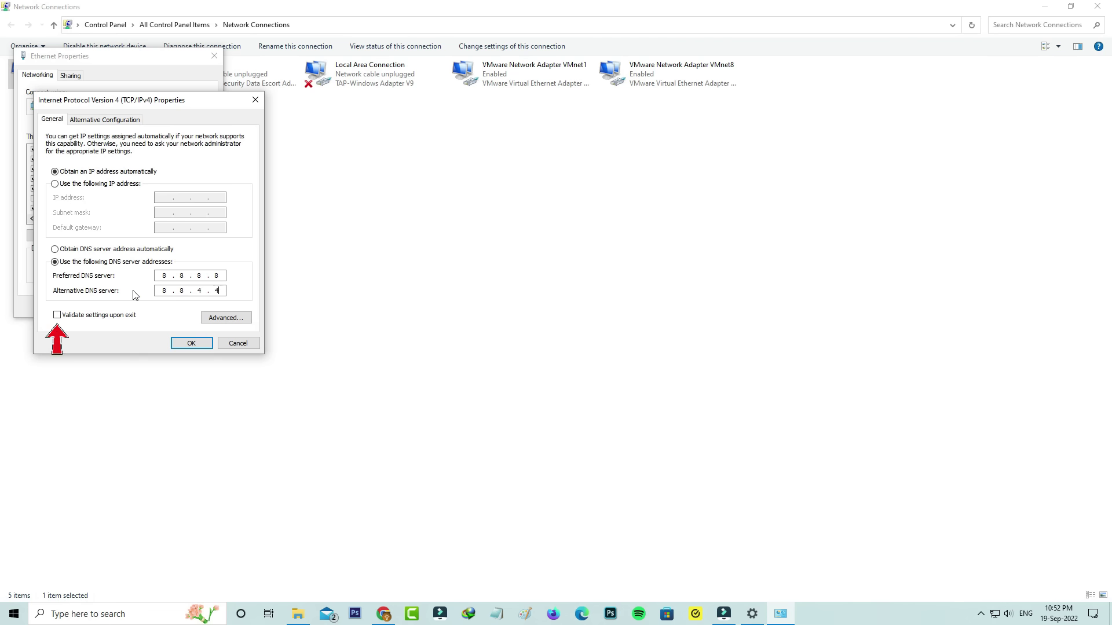
pyautogui.click(122, 317)
pyautogui.click(187, 344)
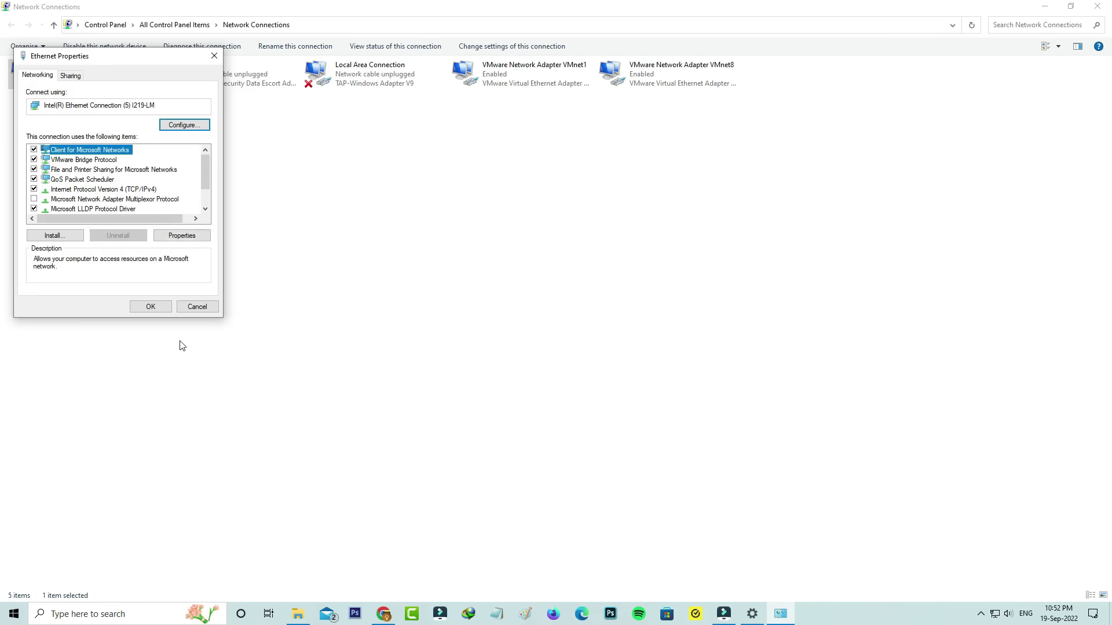
pyautogui.click(152, 308)
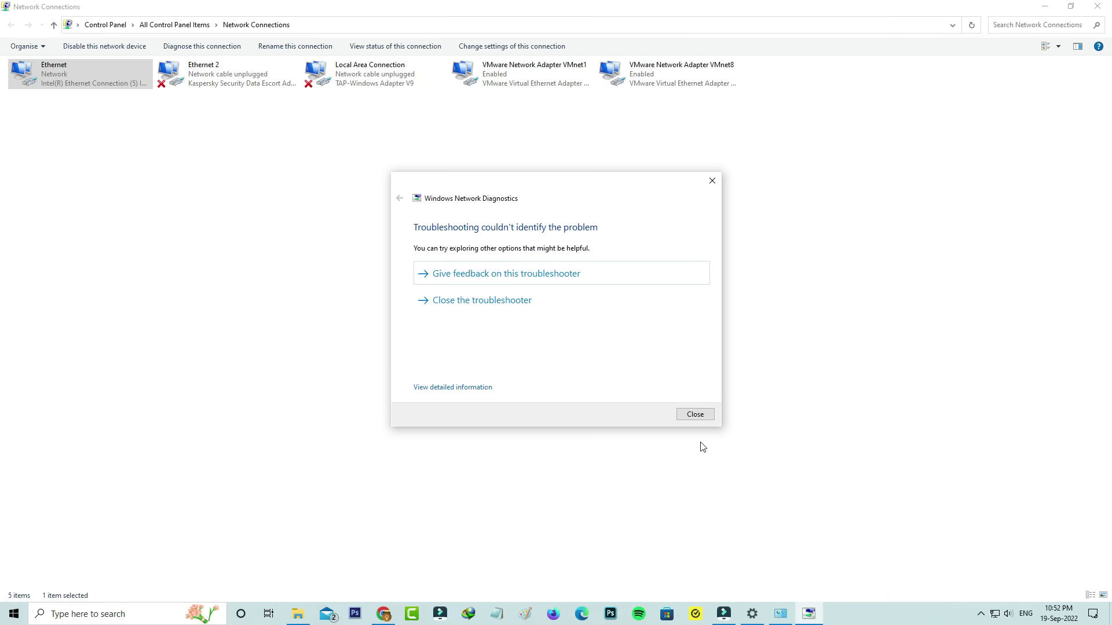
pyautogui.click(695, 415)
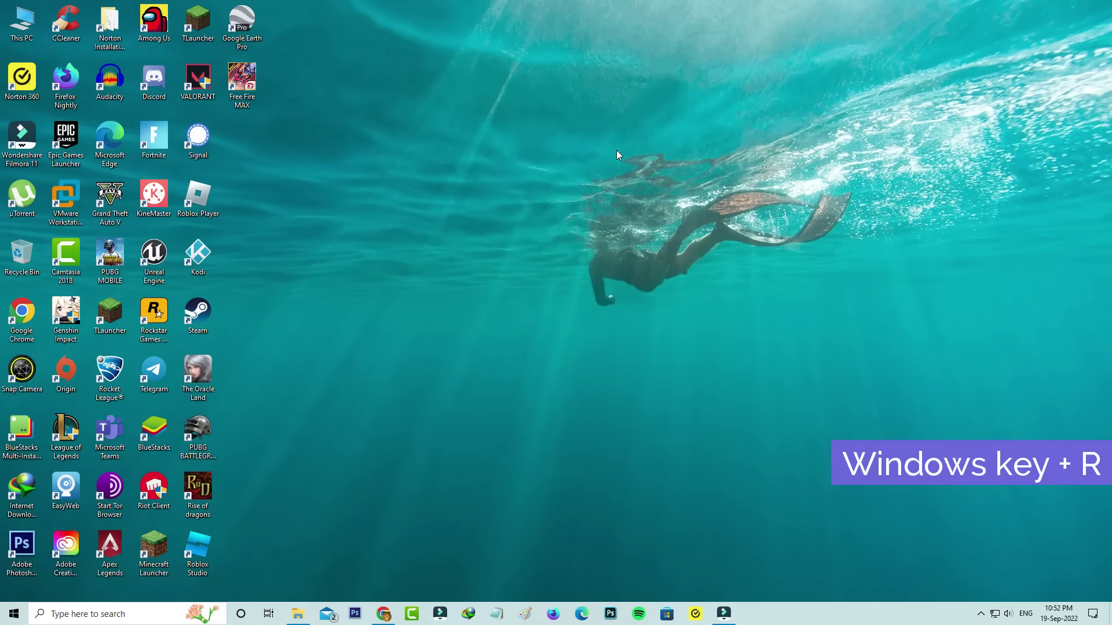
# Delete the Roblox folder from %localappdata% and close the Local folder window
pyautogui.press('super+r')
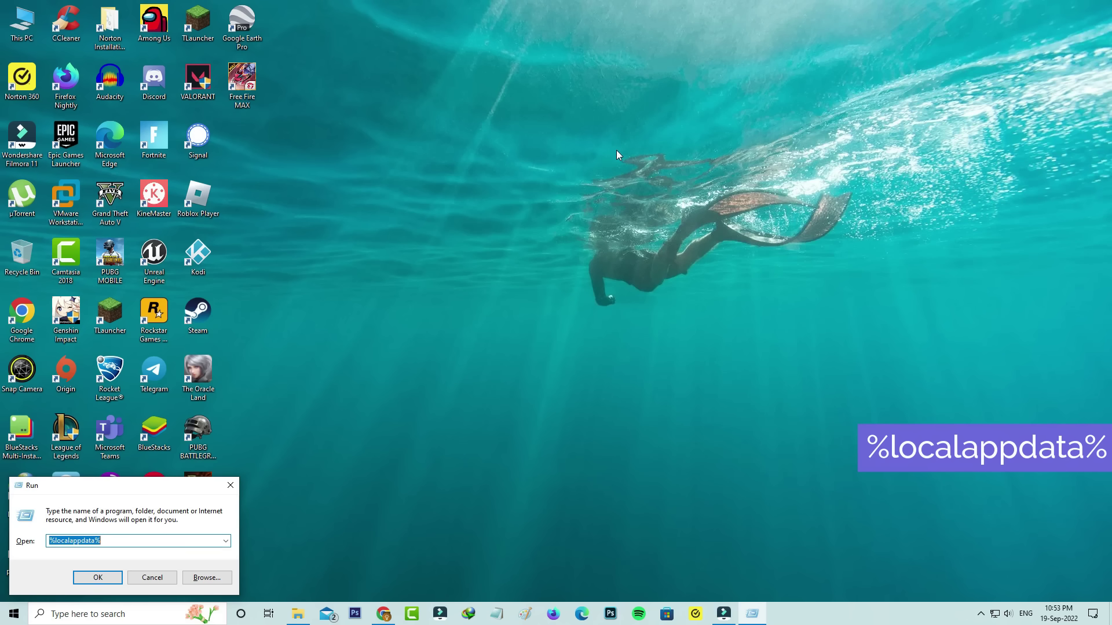
pyautogui.press('Return')
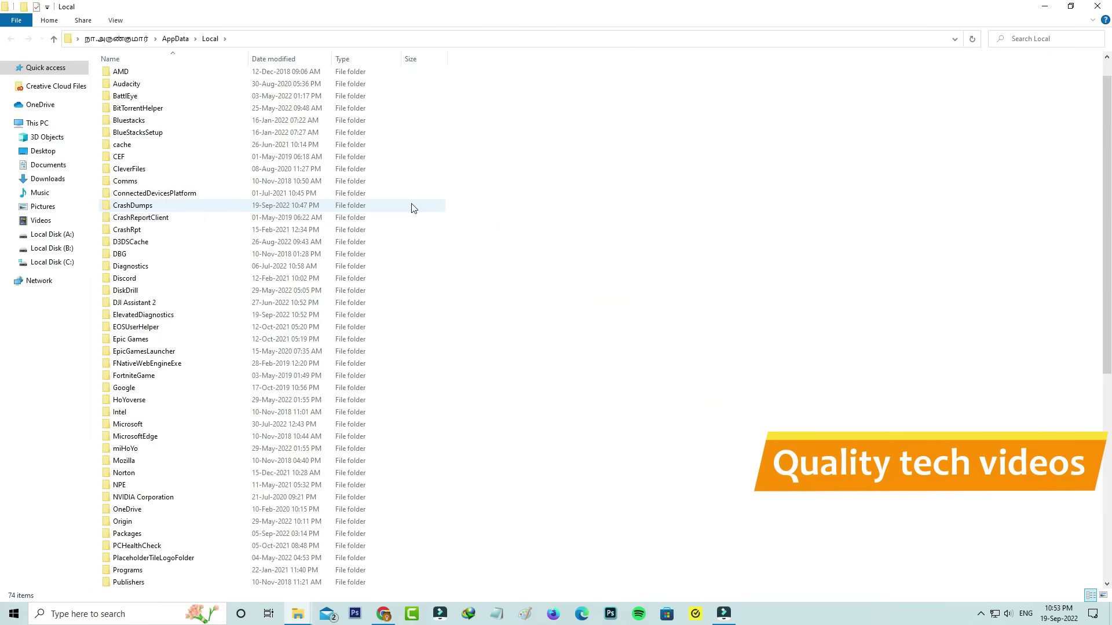
pyautogui.scroll(-3, 413, 208)
pyautogui.click(207, 539)
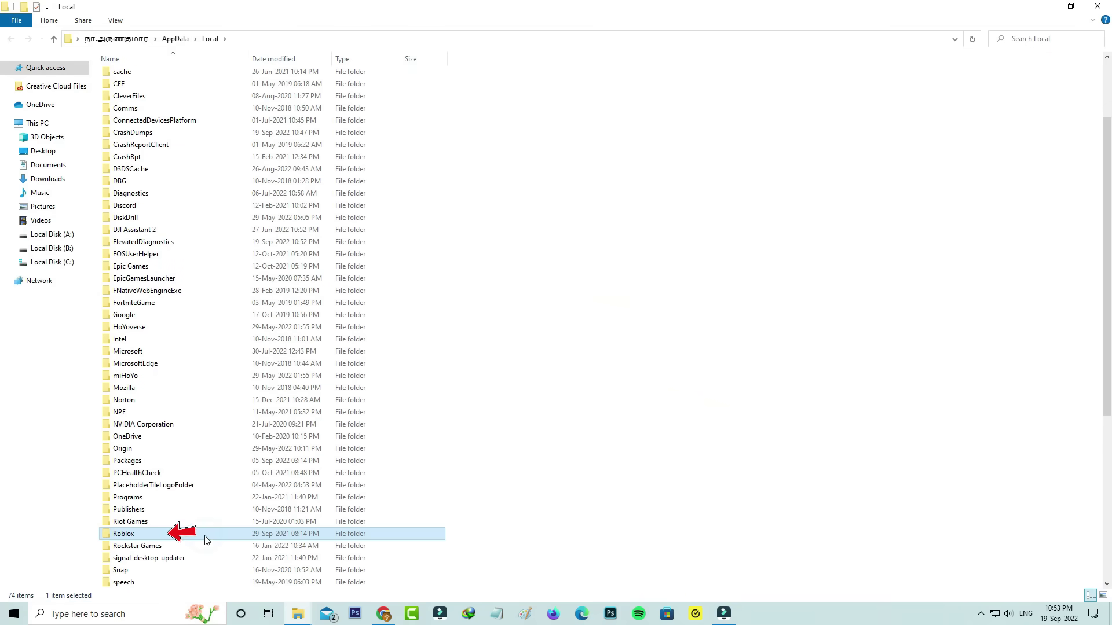
pyautogui.press('Delete')
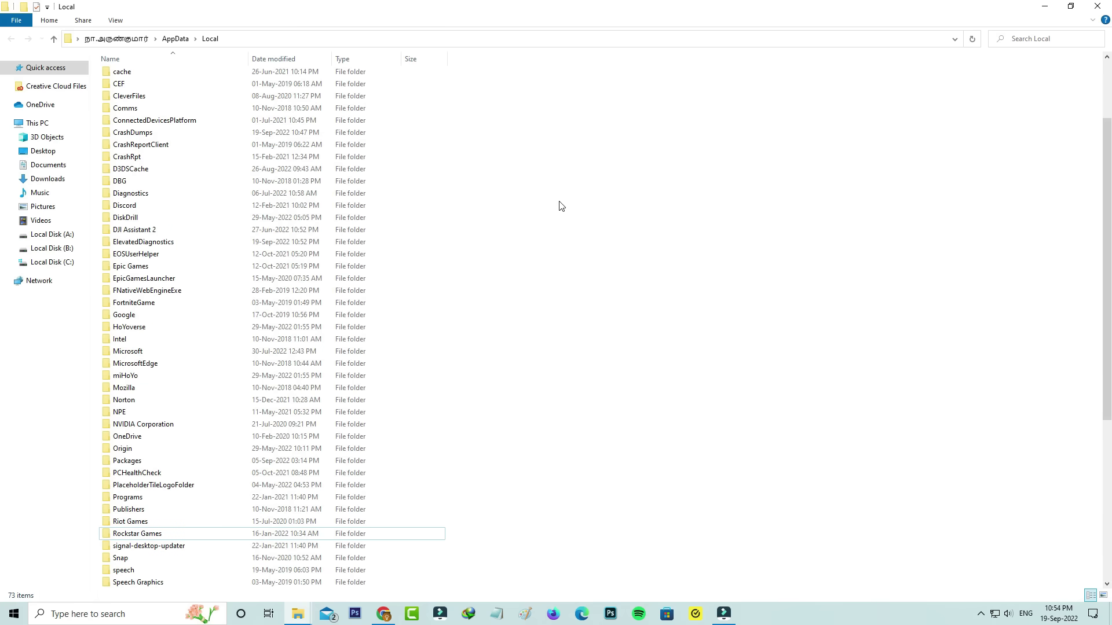
pyautogui.click(1097, 5)
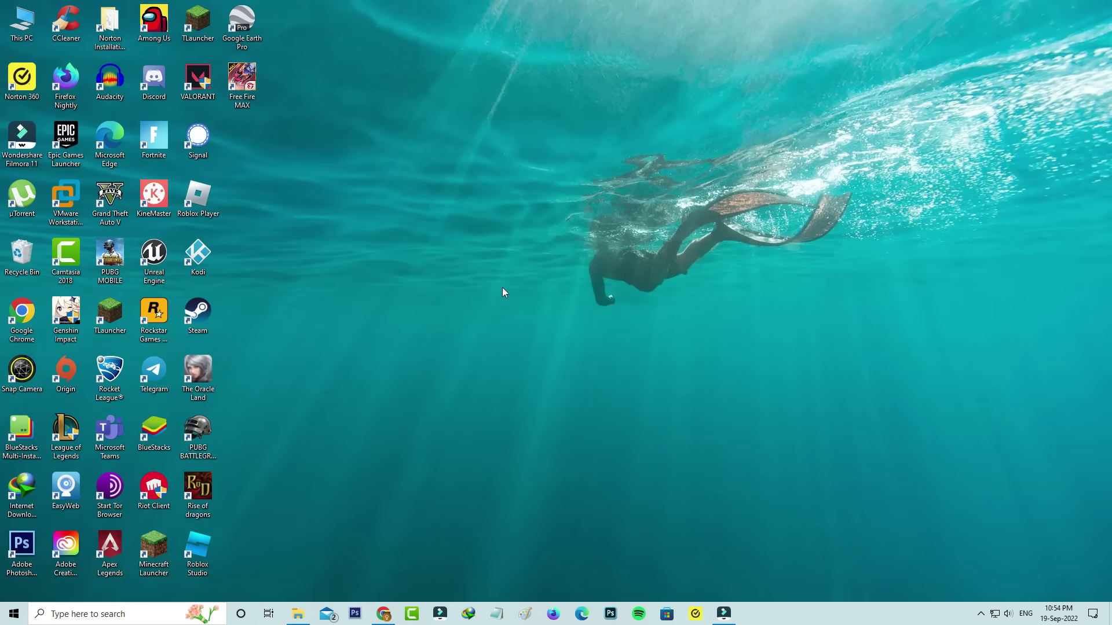
# Return to Roblox Home in Chrome, open the Amongst Us! game page and press Play
pyautogui.click(383, 613)
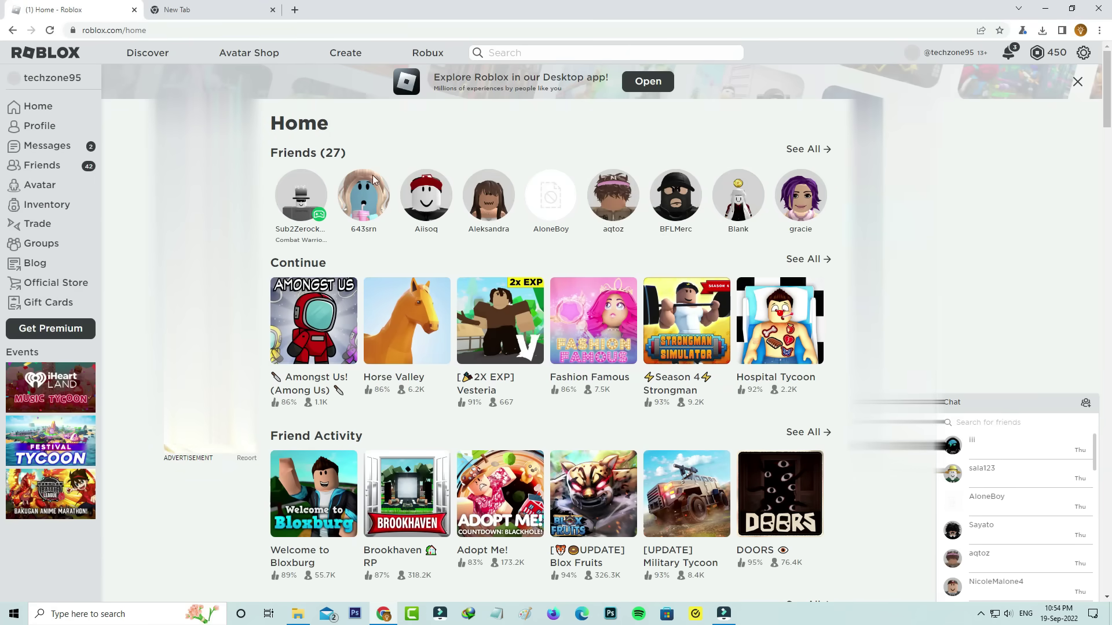
pyautogui.click(528, 276)
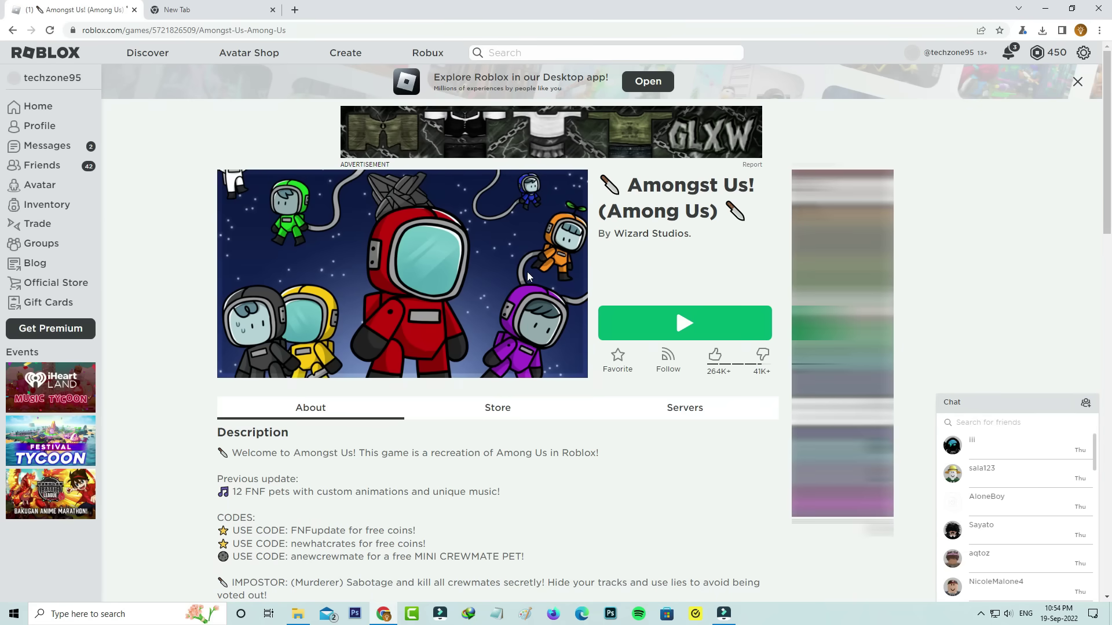
pyautogui.click(707, 334)
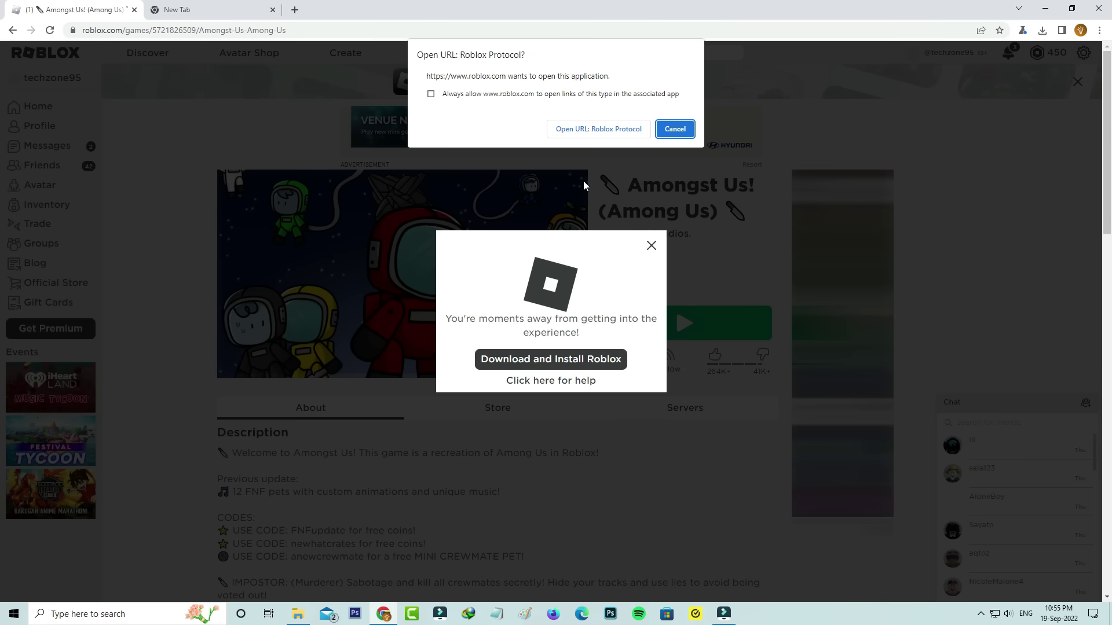
# Download and run RobloxPlayerLauncher.exe, then acknowledge the successful installation message
pyautogui.click(615, 130)
pyautogui.click(592, 360)
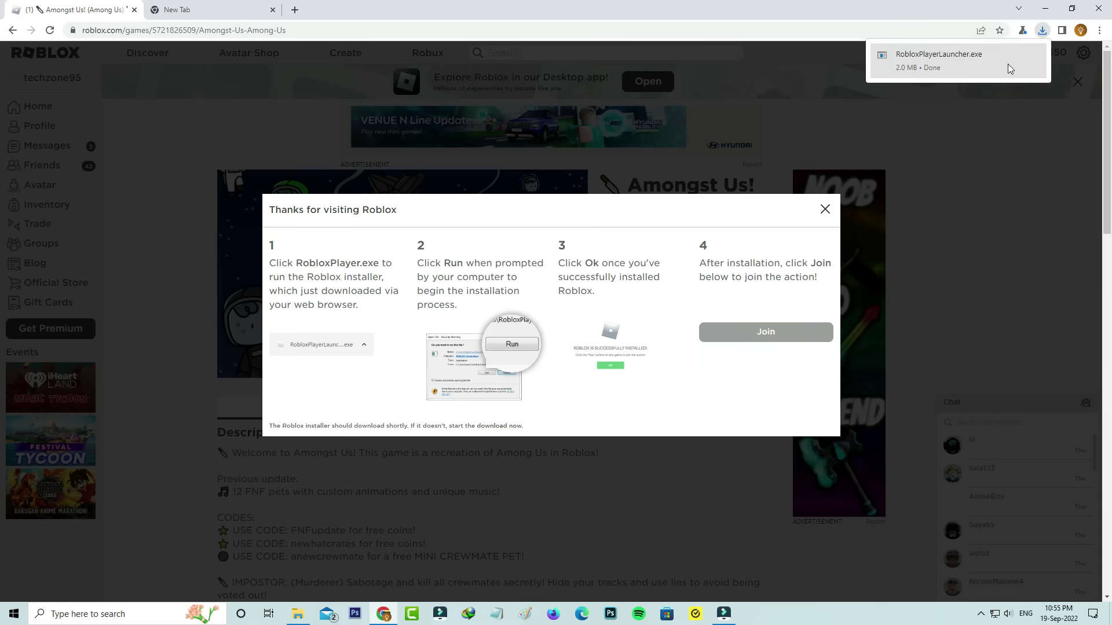
pyautogui.click(1008, 63)
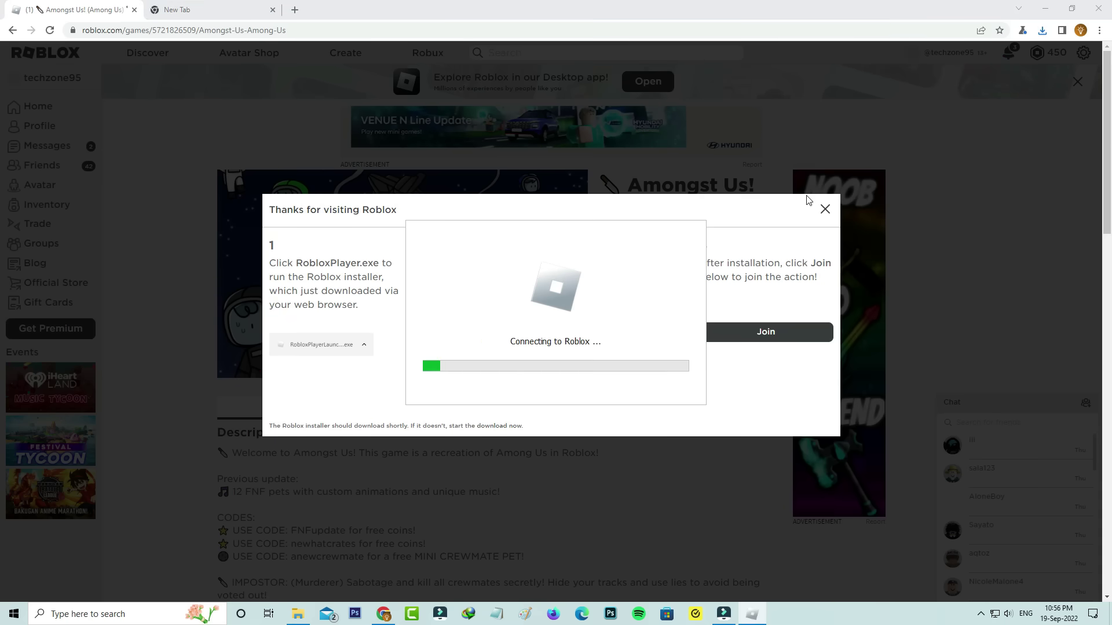
pyautogui.click(1045, 9)
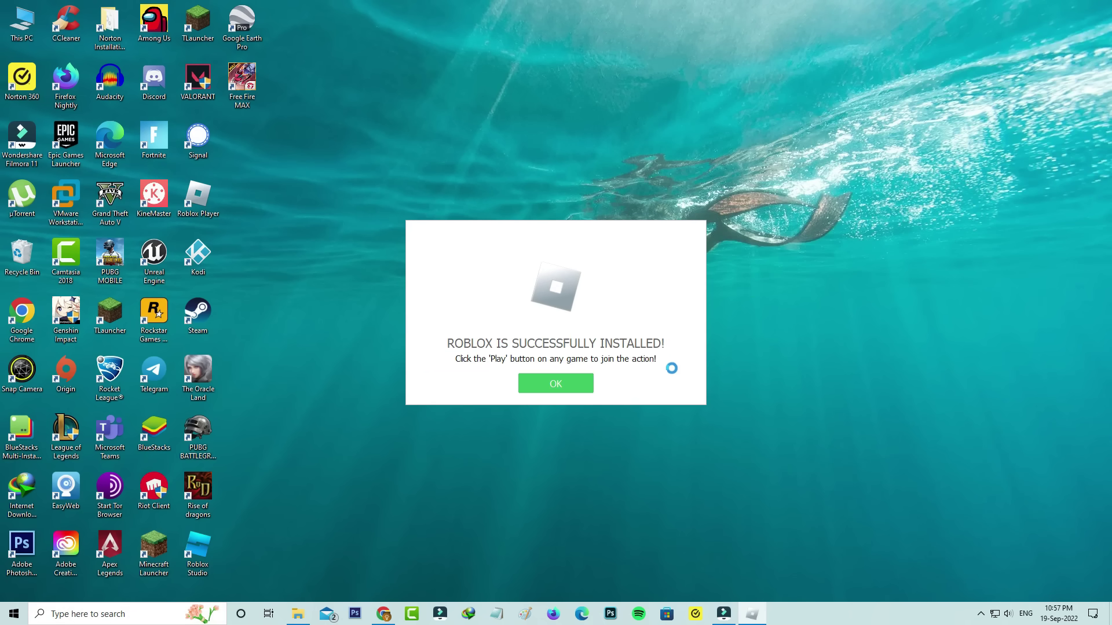
pyautogui.click(566, 380)
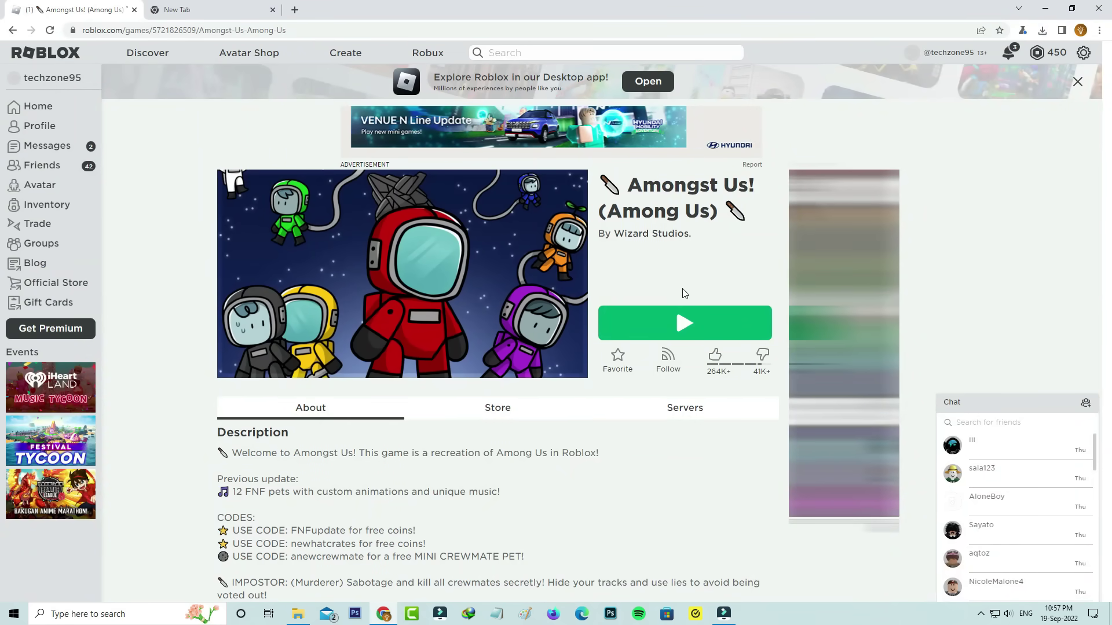
# Press Play on Amongst Us! again and allow the browser to open Roblox
pyautogui.click(689, 315)
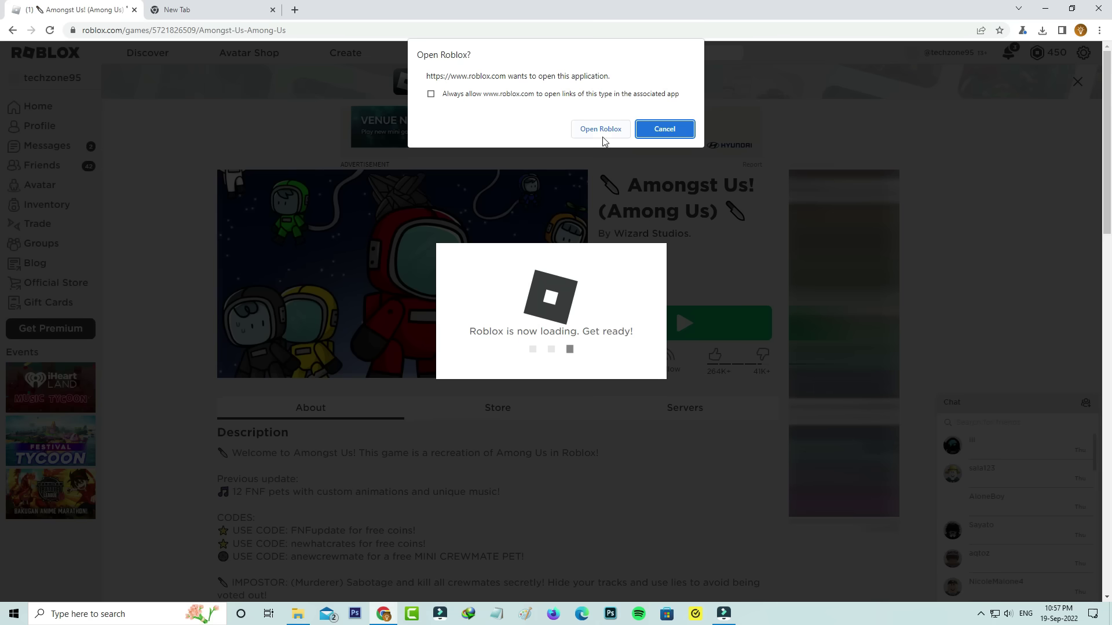
pyautogui.click(601, 129)
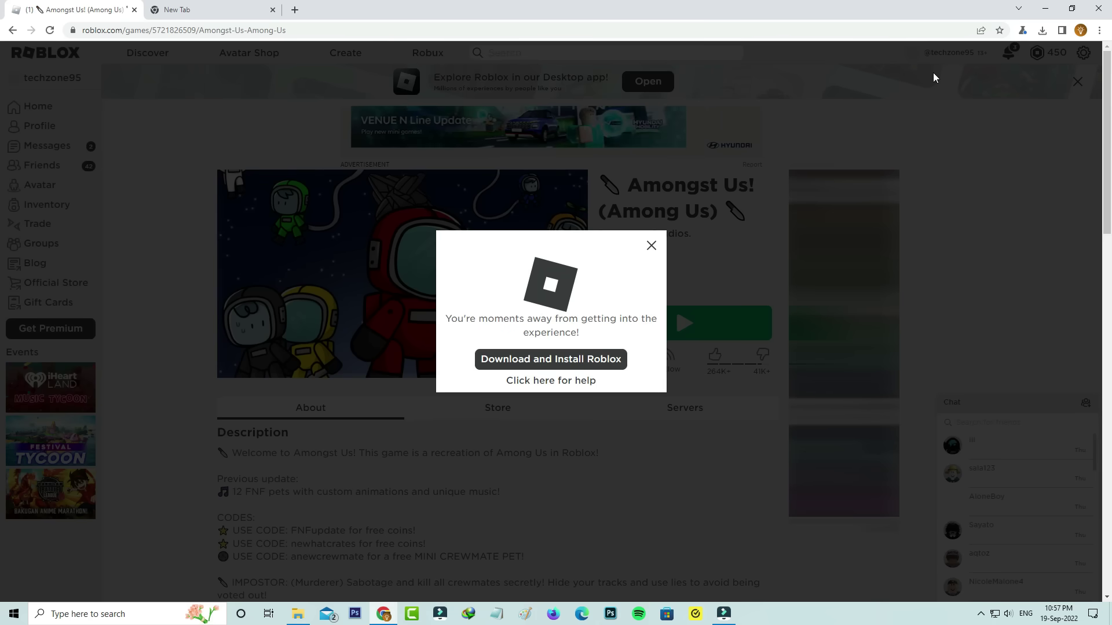